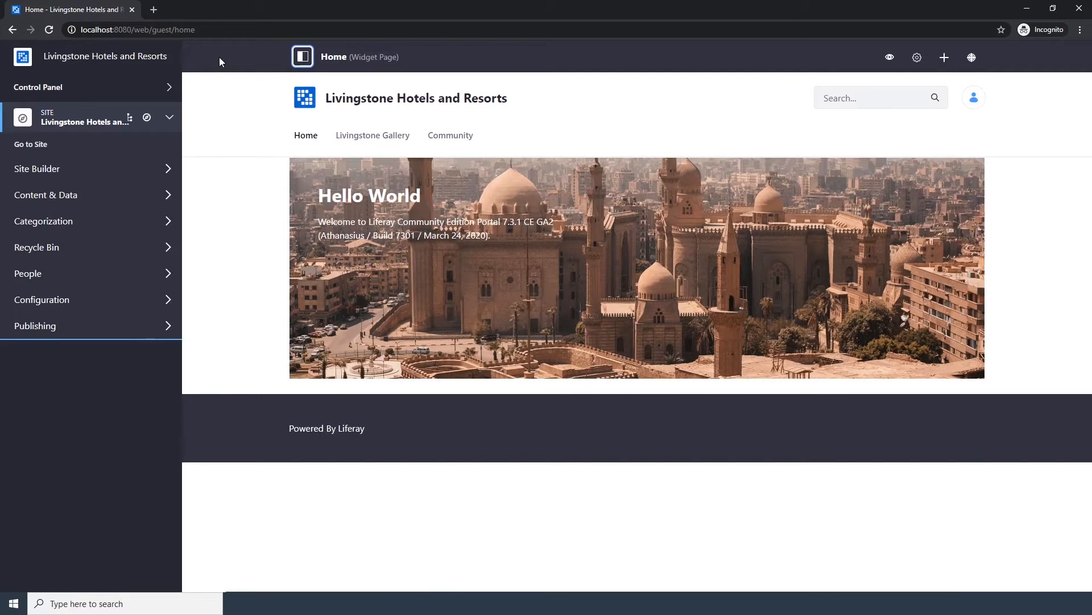
Open the Users and Organizations page of the Control Panel.
click(126, 87)
click(124, 116)
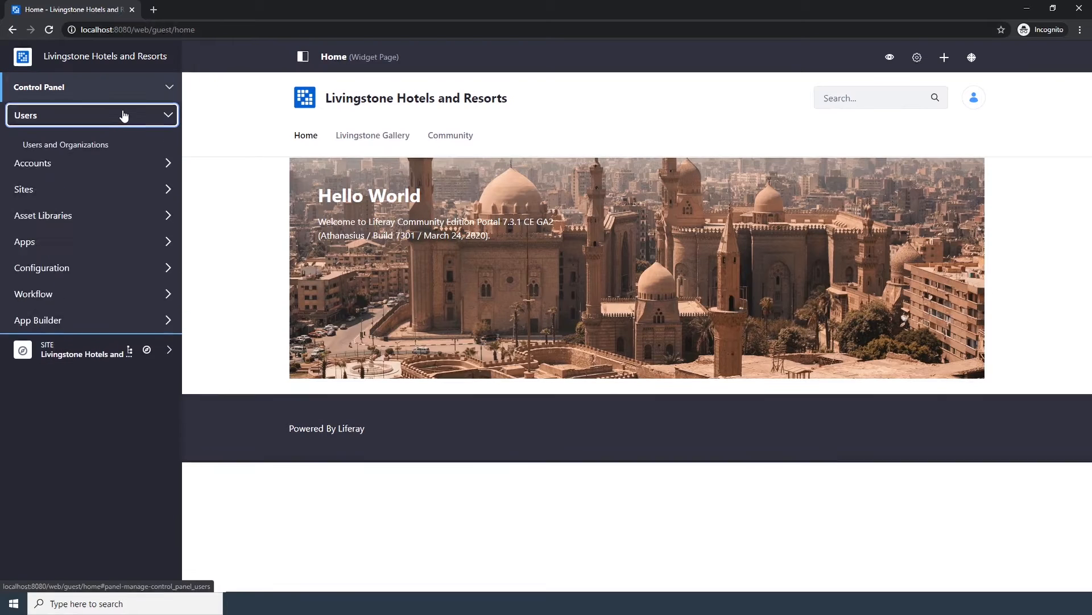
click(115, 144)
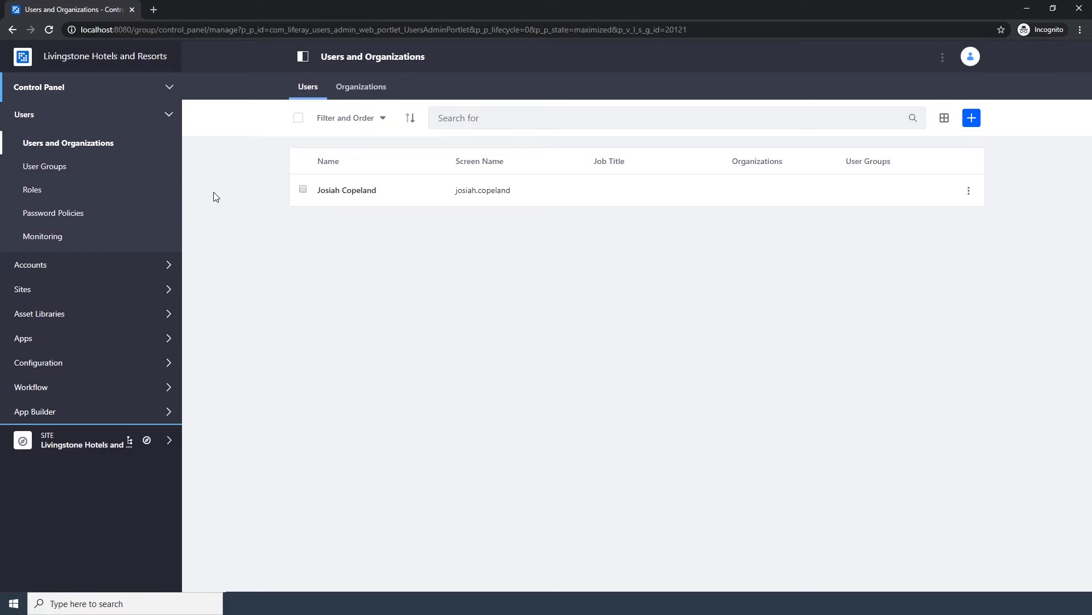
Start adding a new user and enter the user's screen name and e-mail address.
click(971, 118)
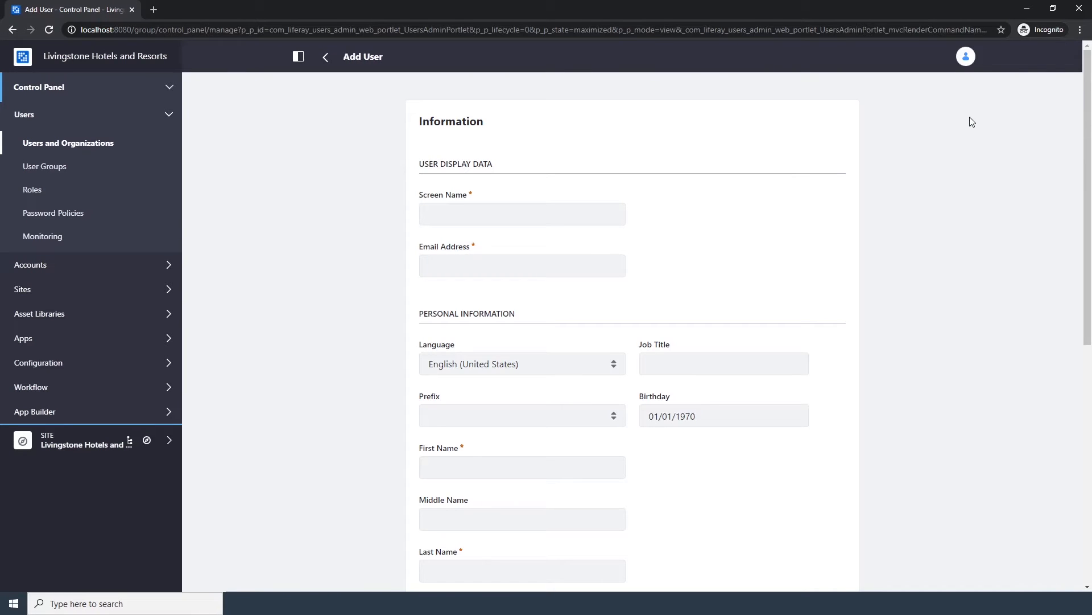
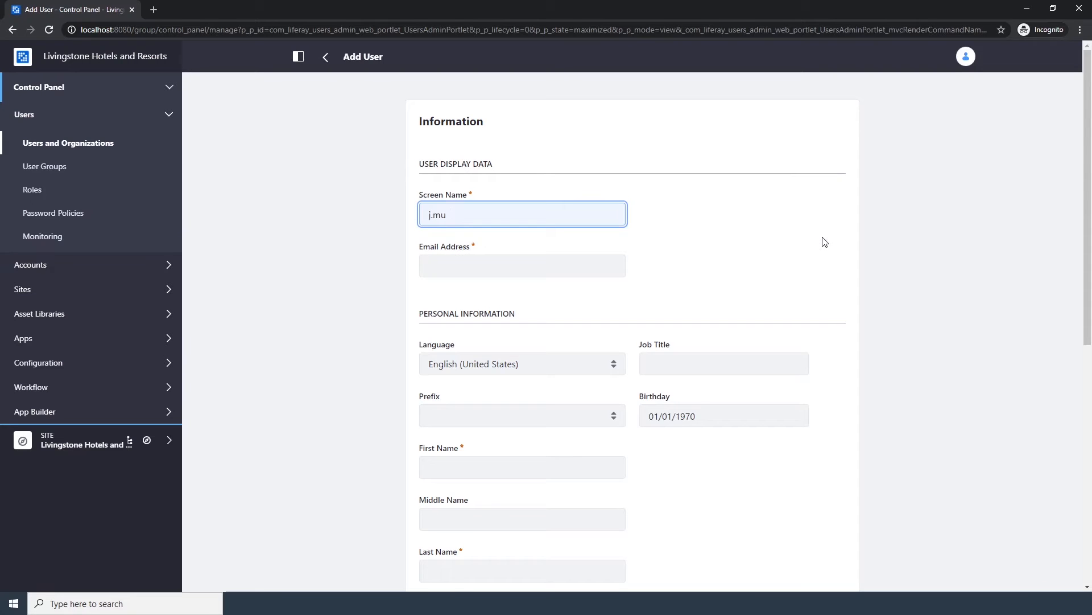
key(Tab)
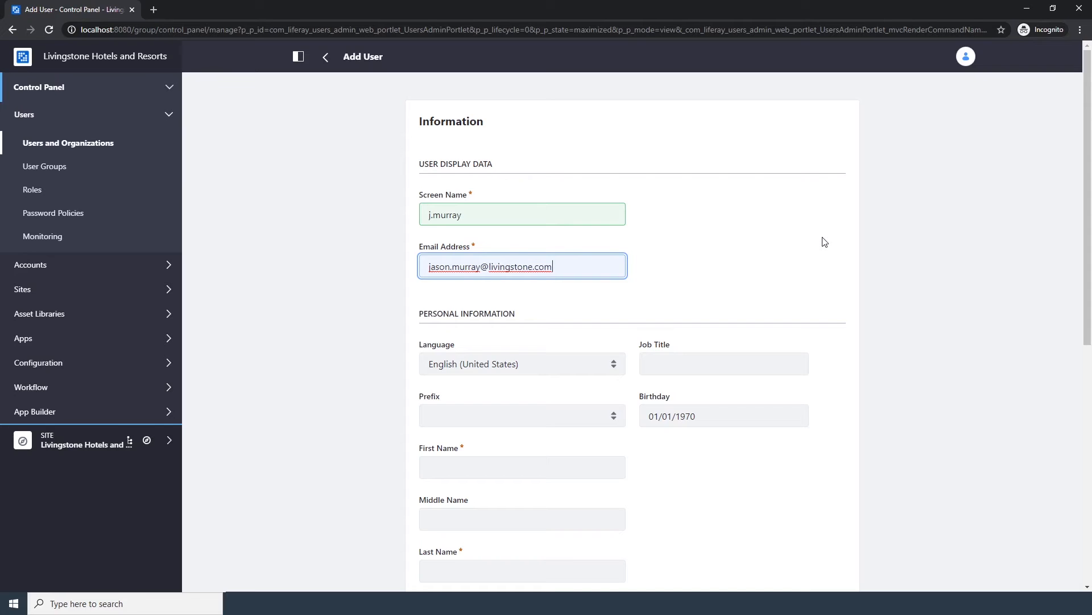
Fill in the user's first and last name and save the new user.
key(Tab)
key(Tab)
key(Tab)
key(Tab)
key(Tab)
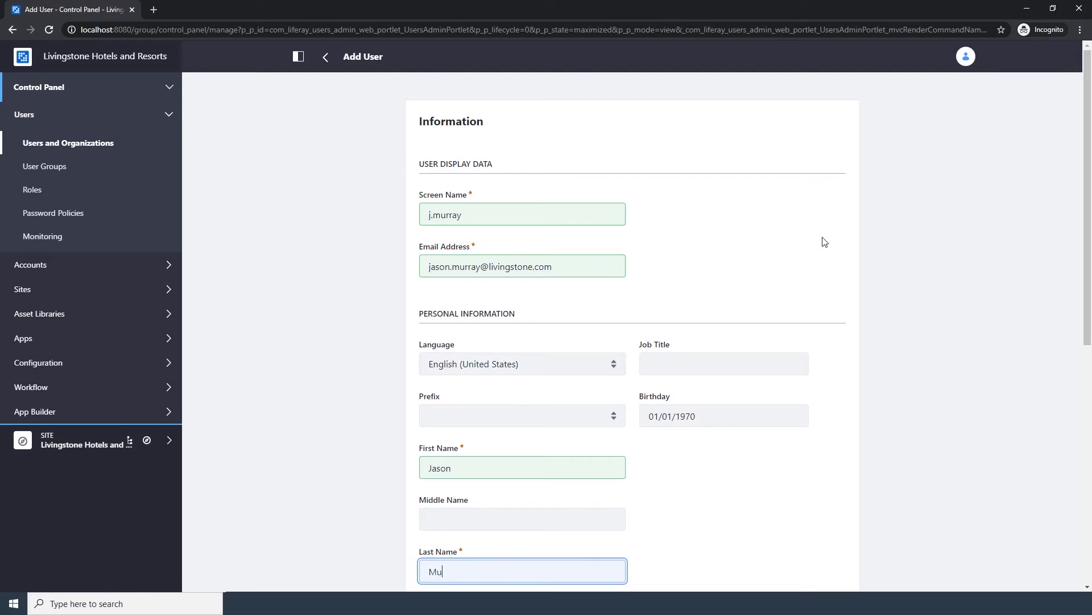
scroll(824, 242, down, 8)
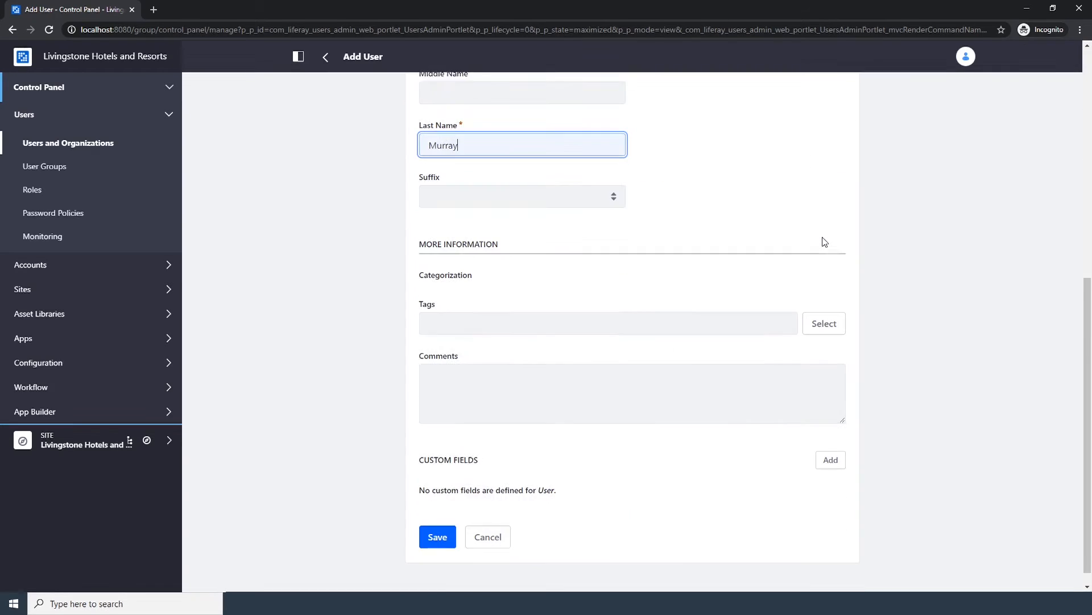
click(432, 518)
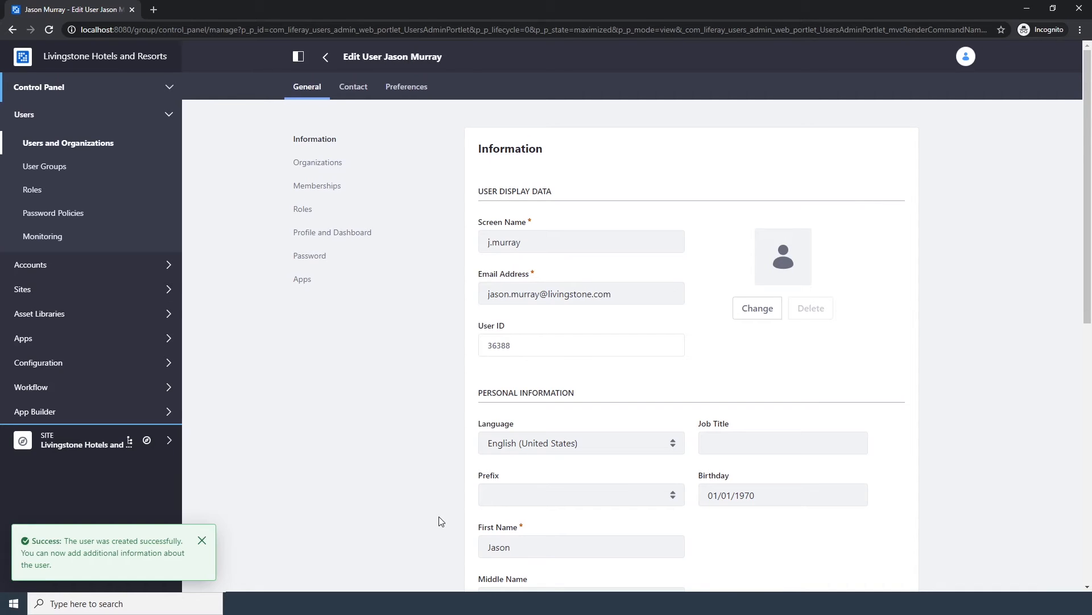
Set the new user's password in both password fields and save it.
click(319, 260)
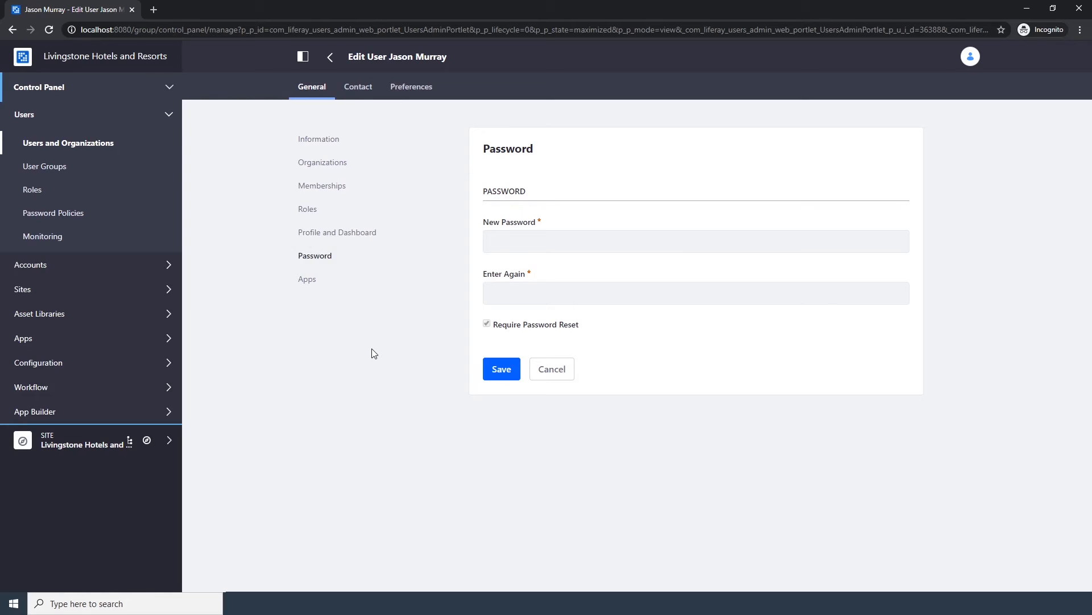
click(565, 239)
text(test)
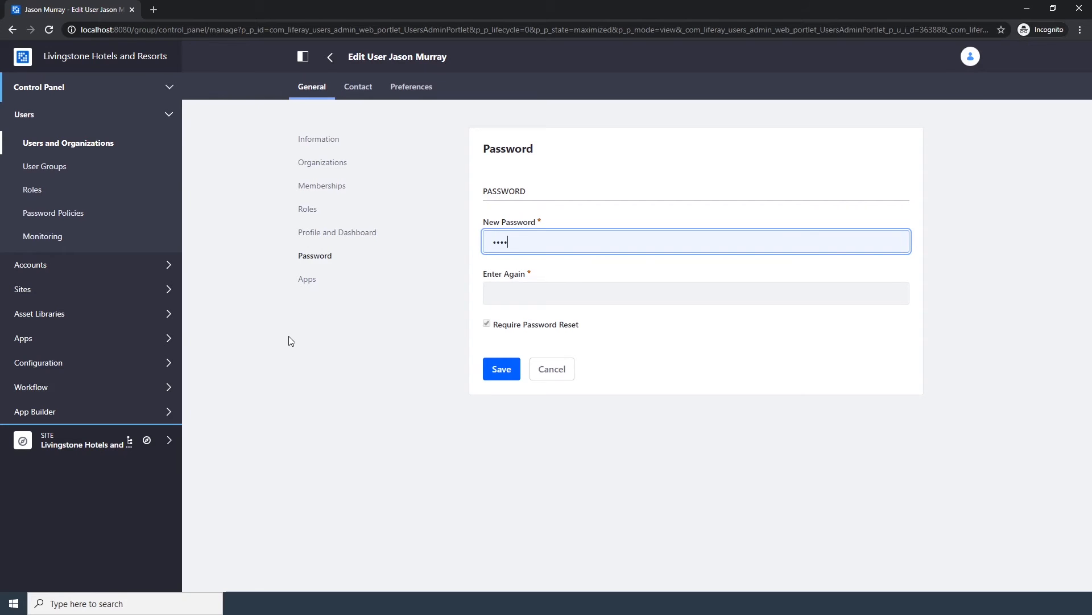
key(Tab)
text(test)
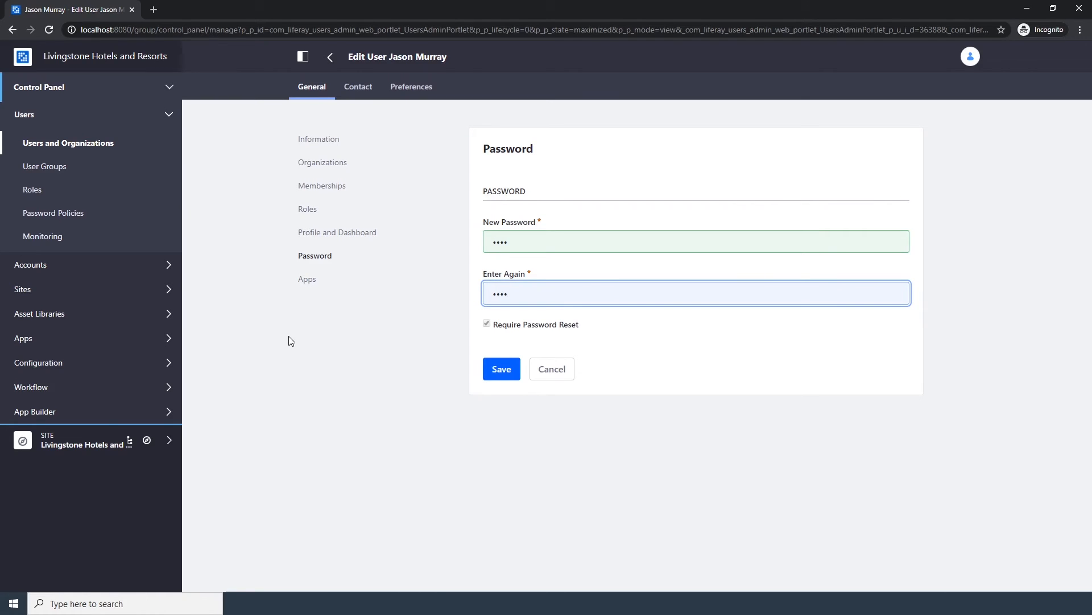
click(492, 369)
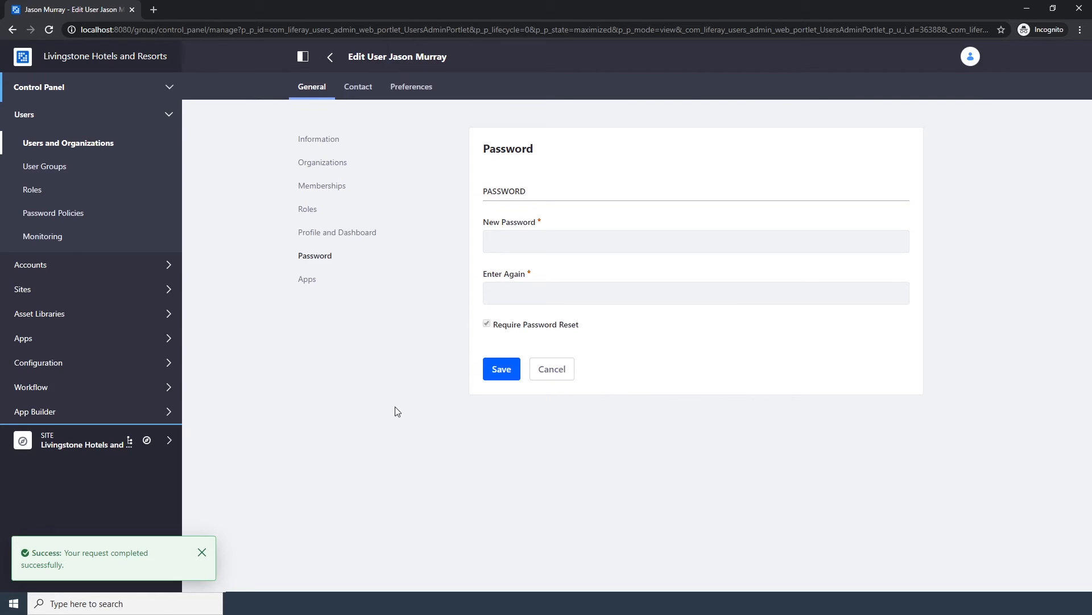
Add the user as a member of the Livingstone Hotels and Resorts site and save the memberships.
click(336, 186)
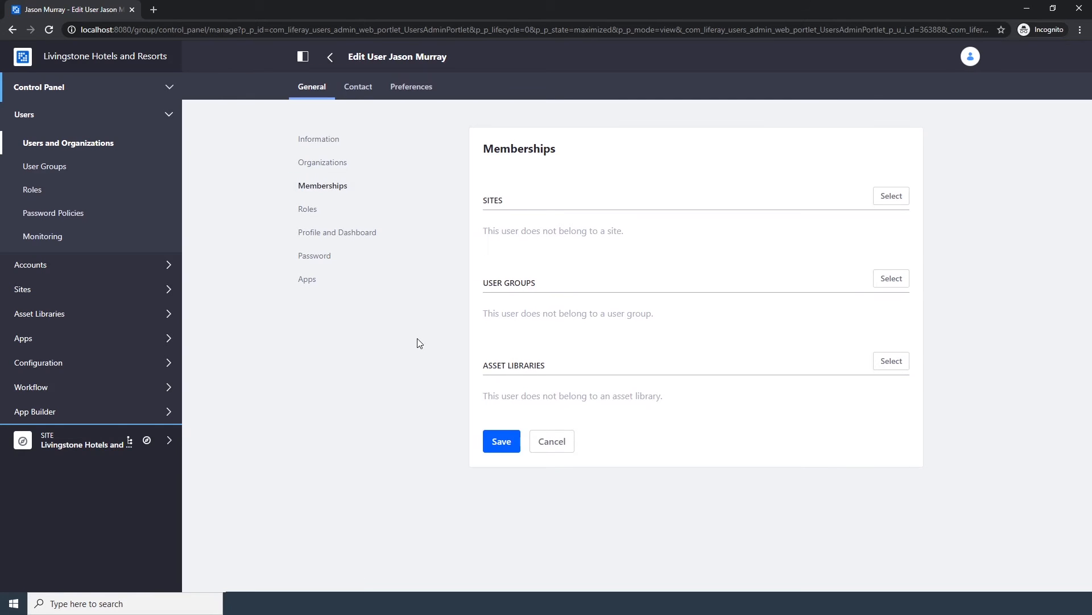
click(891, 197)
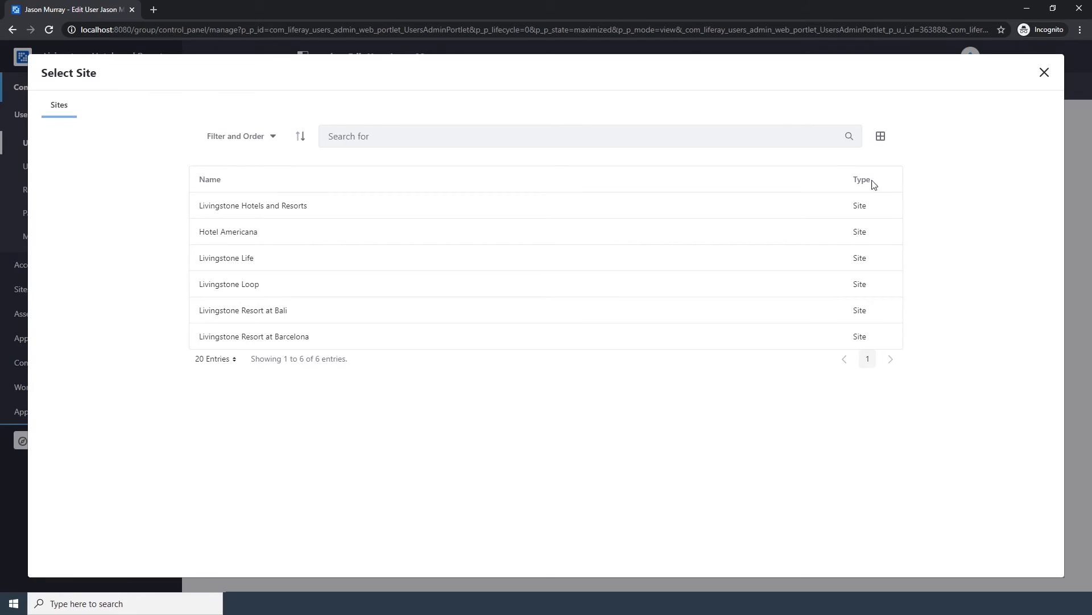
click(267, 208)
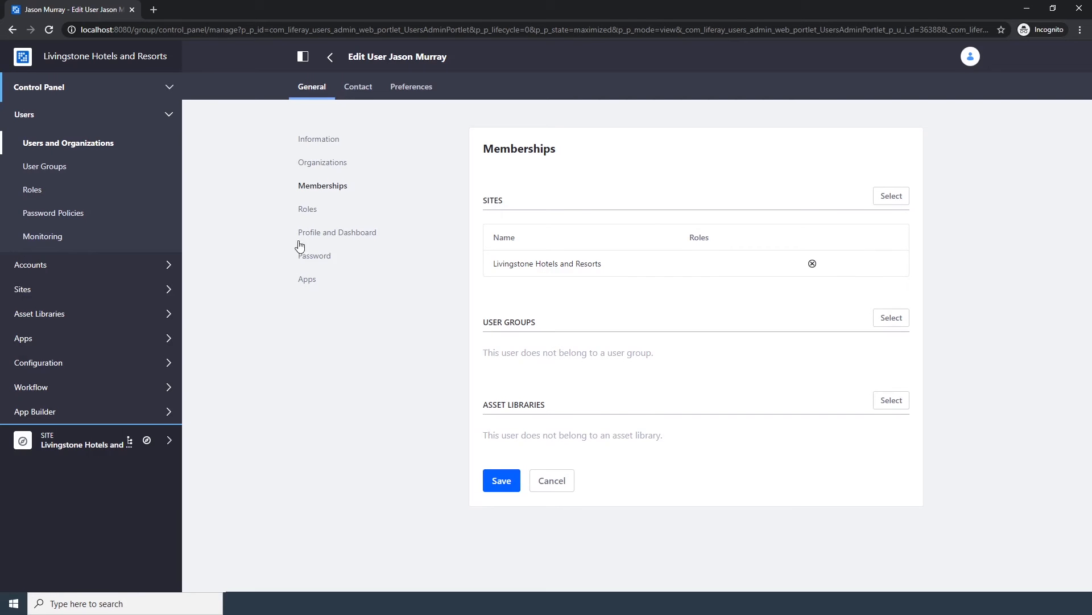
click(491, 479)
Return to the users list, start adding another user, and enter the screen name and e-mail address.
click(82, 147)
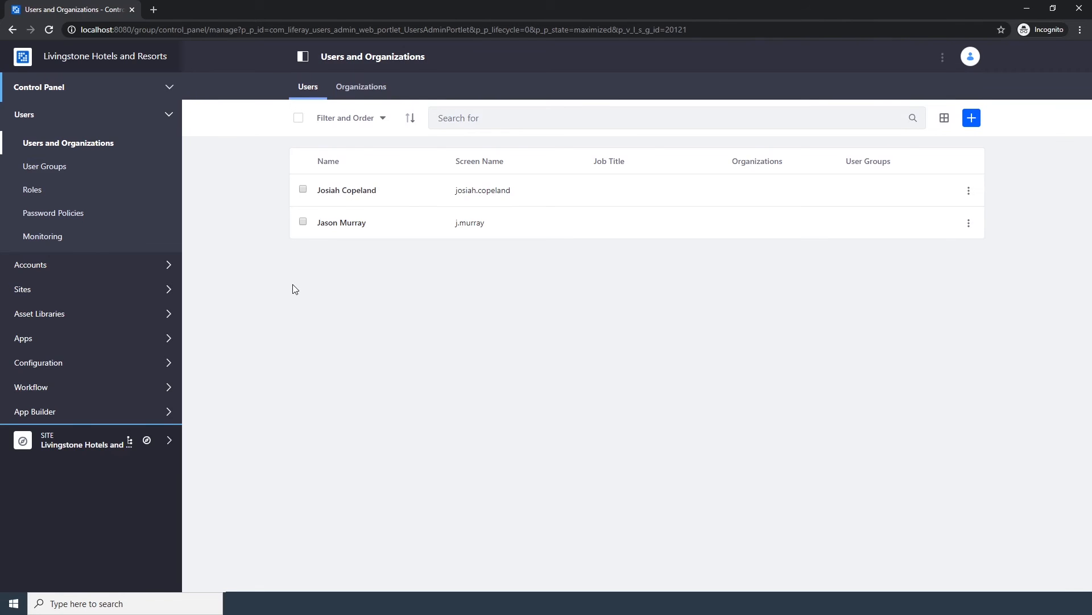
click(971, 117)
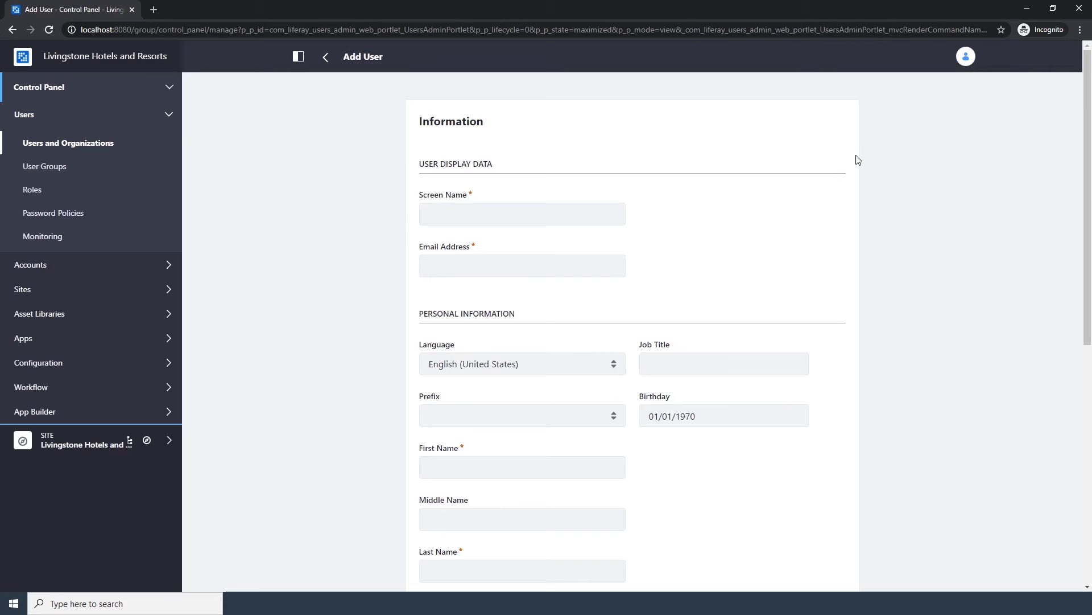
click(599, 209)
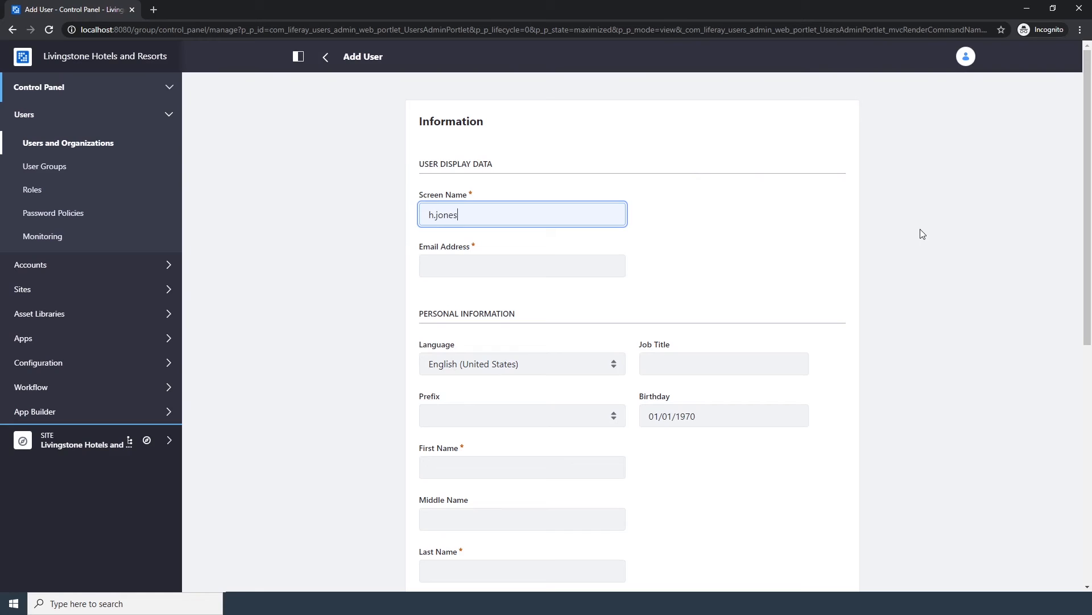
key(Tab)
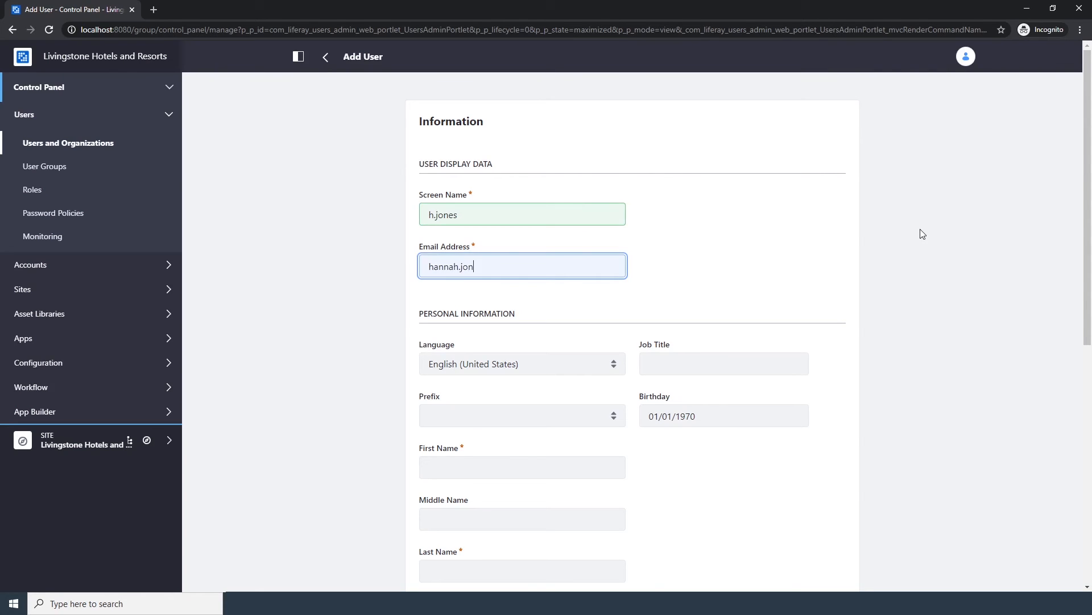
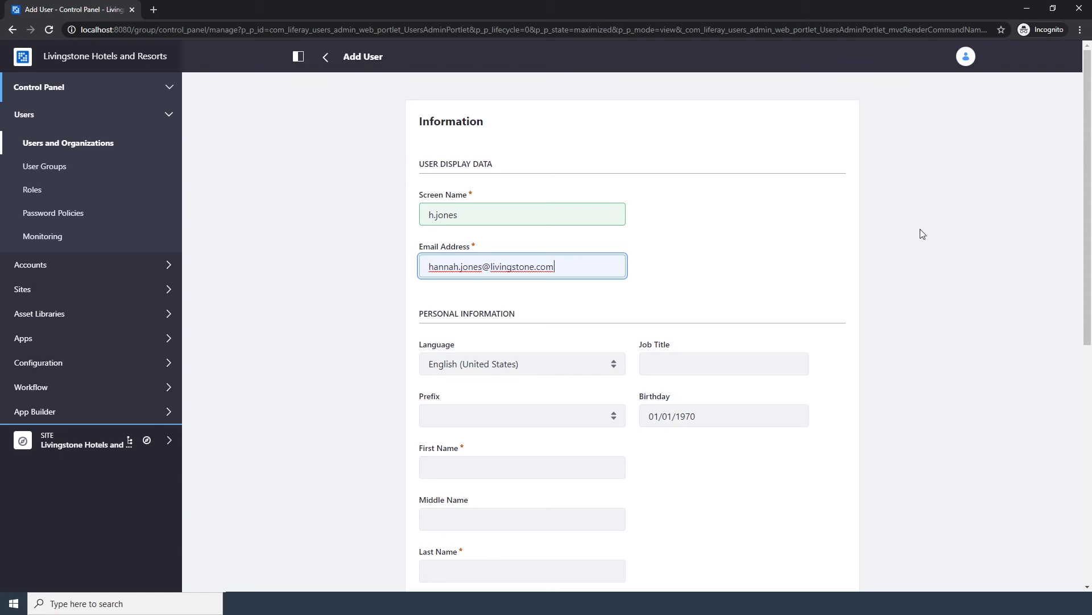
Fill in the second user's first and last name and save the new user.
key(Tab)
key(Tab)
key(Tab)
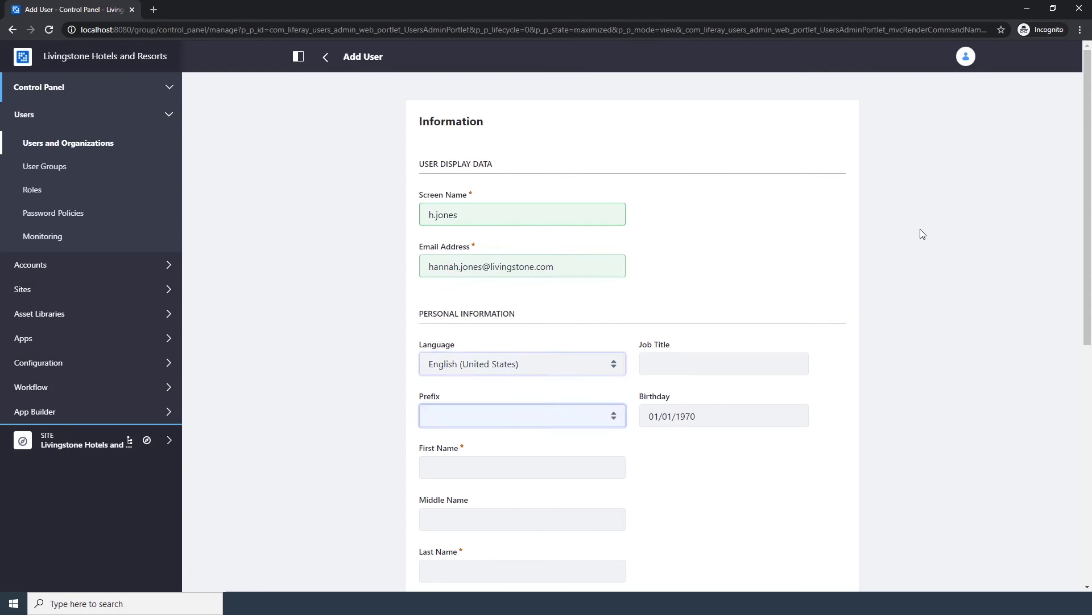
key(Tab)
key(Tab)
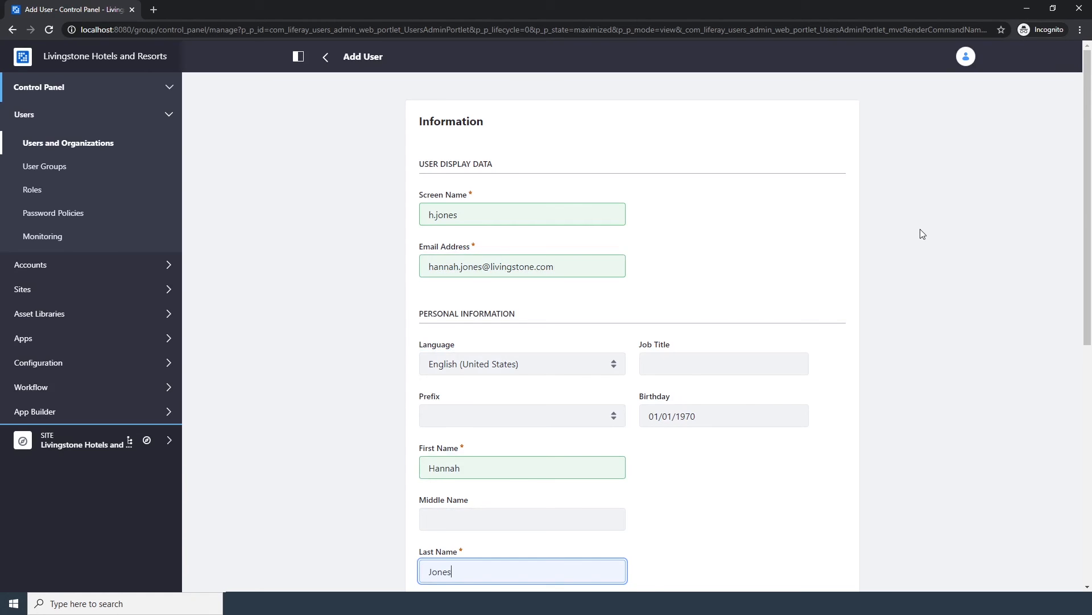
scroll(920, 229, down, 8)
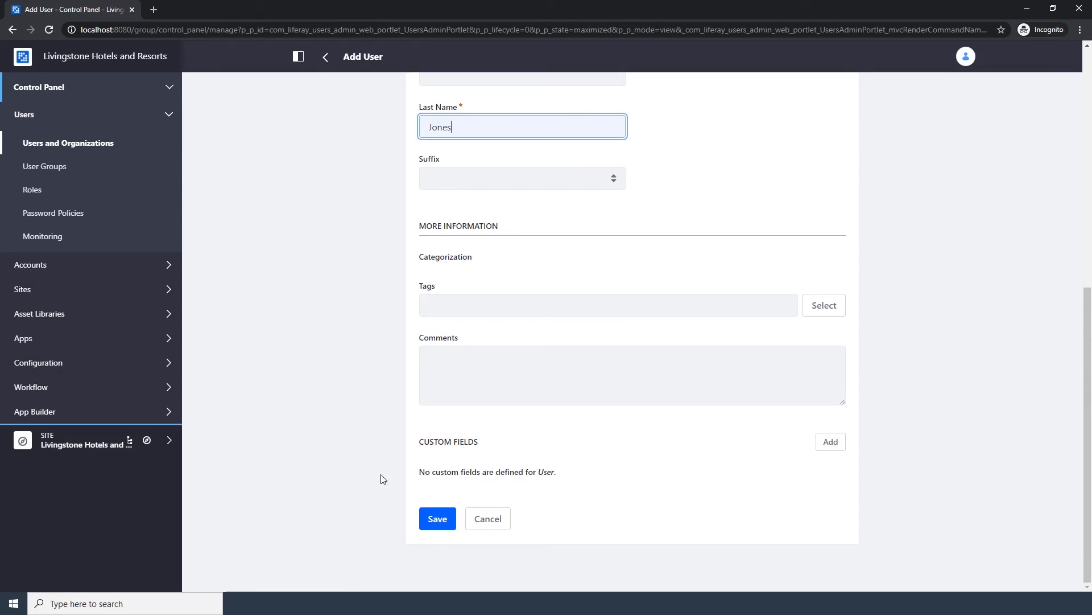
click(437, 519)
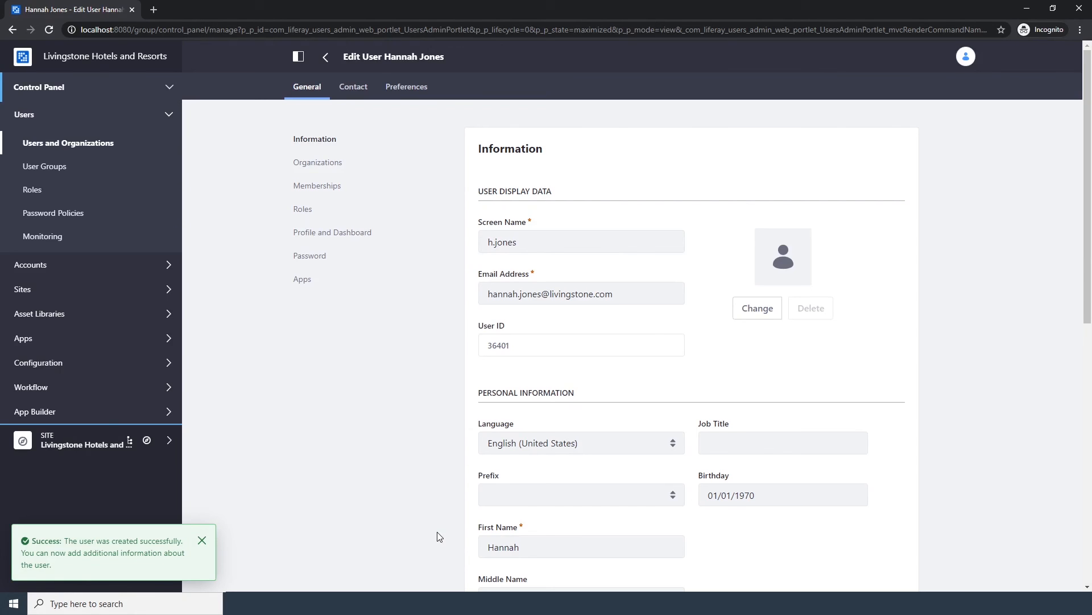
Set the second user's password in both password fields and save it.
click(314, 256)
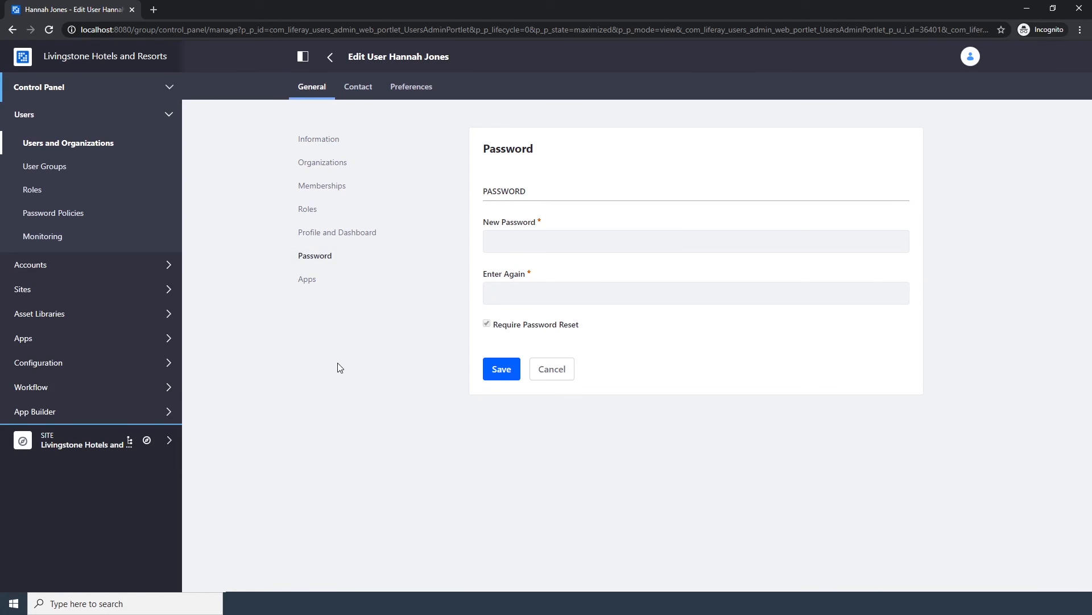
click(501, 243)
text(••••)
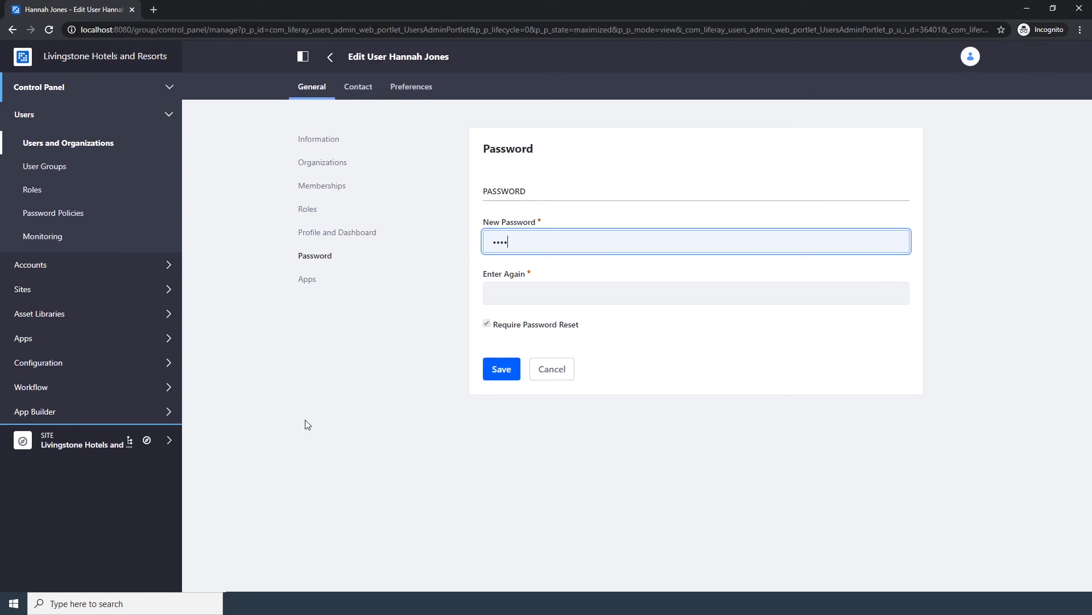
key(Tab)
text(••••)
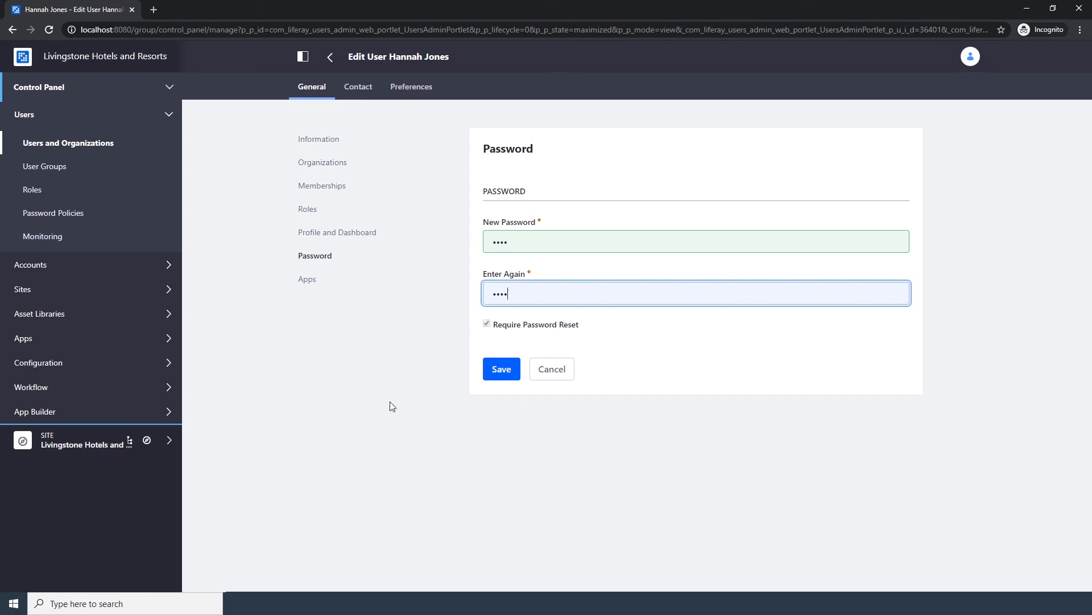
click(495, 381)
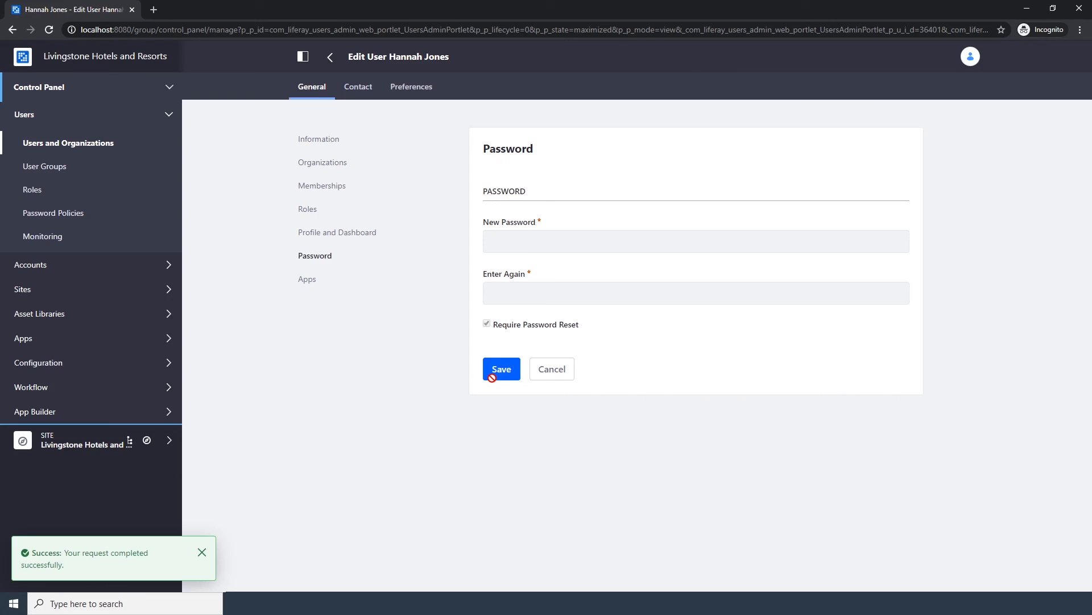
Add the second user to the Livingstone Hotels and Resorts site and save the memberships.
click(334, 191)
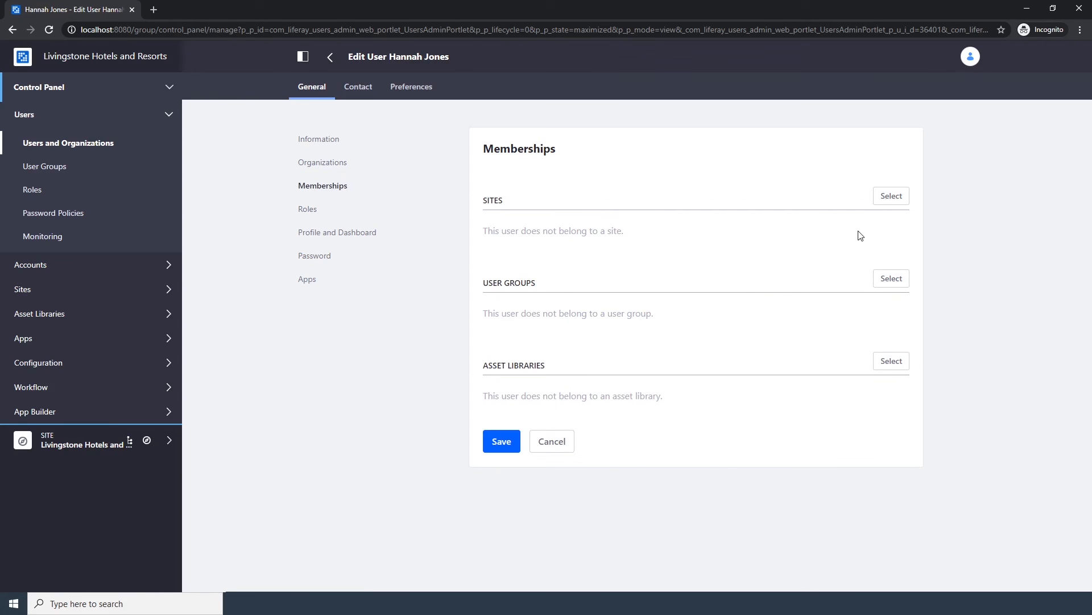
click(890, 200)
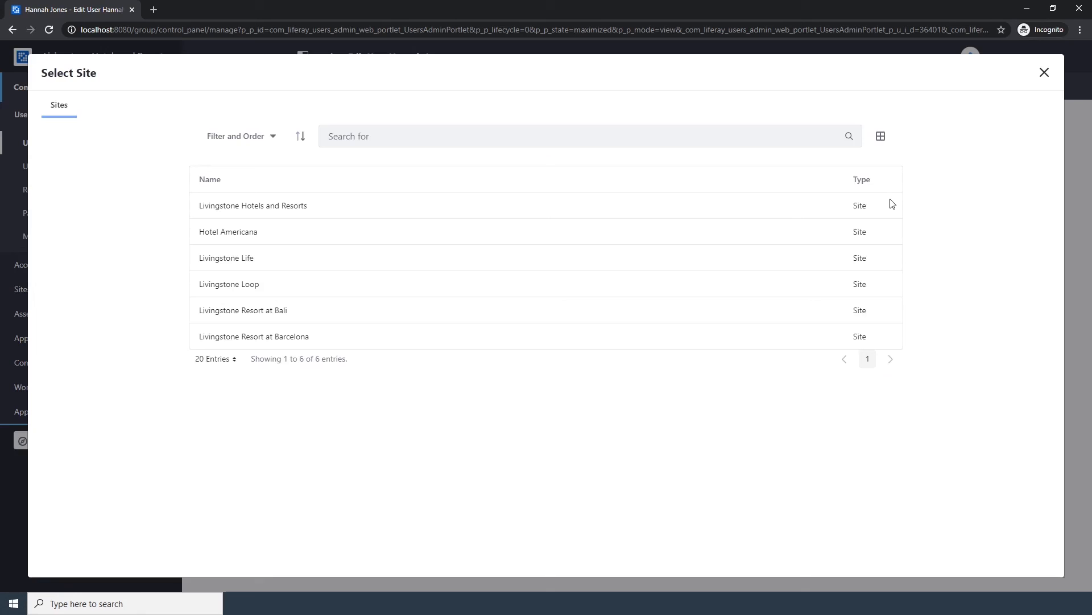
click(288, 206)
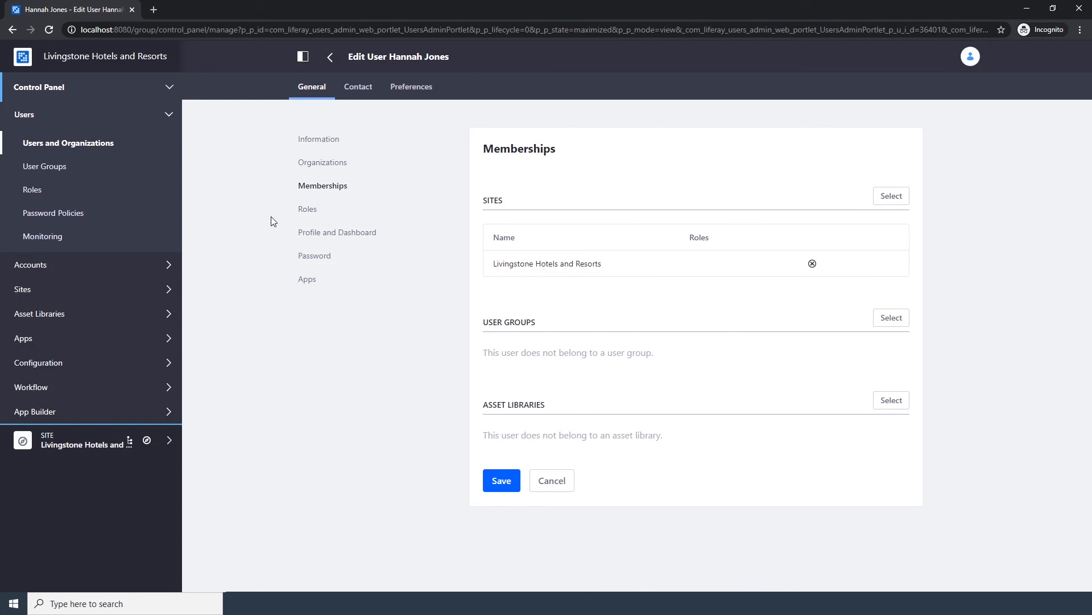
click(488, 481)
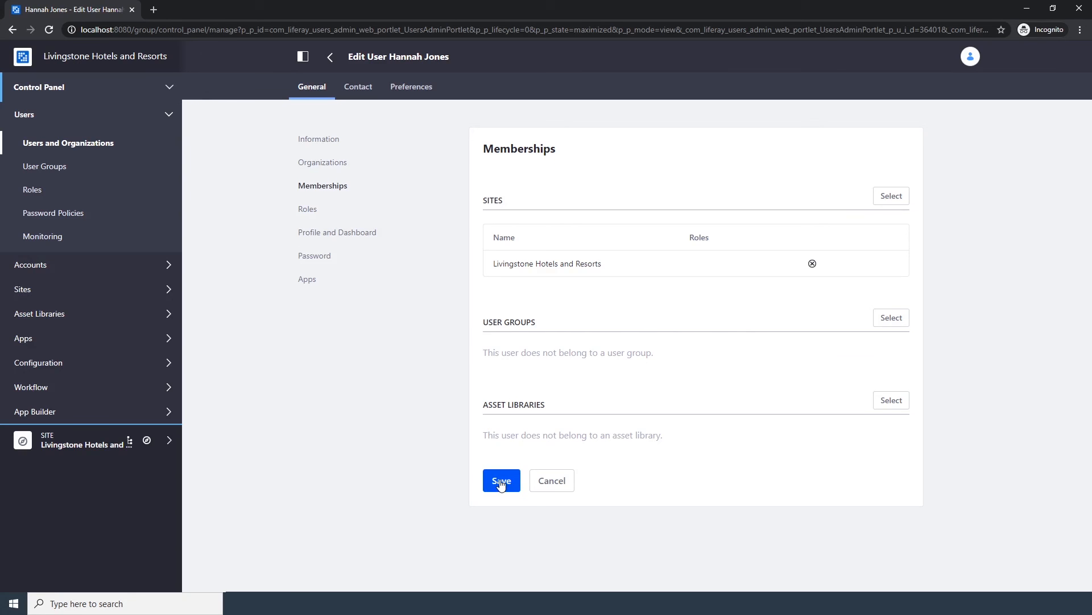